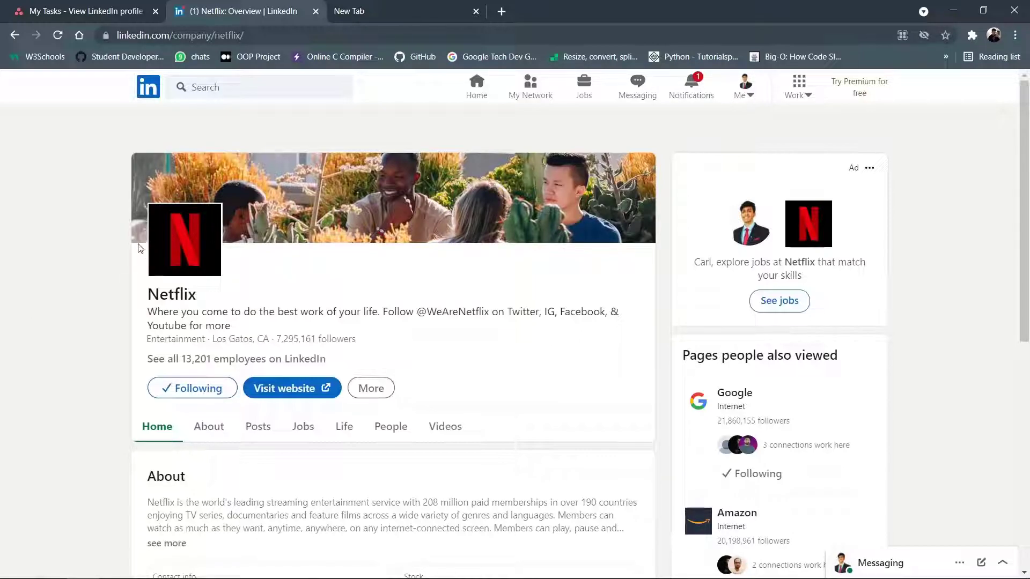
Copy the linkedin.com/company/netflix/ address from the address bar, then clear it
scroll(138, 247, down, 3)
scroll(138, 249, up, 3)
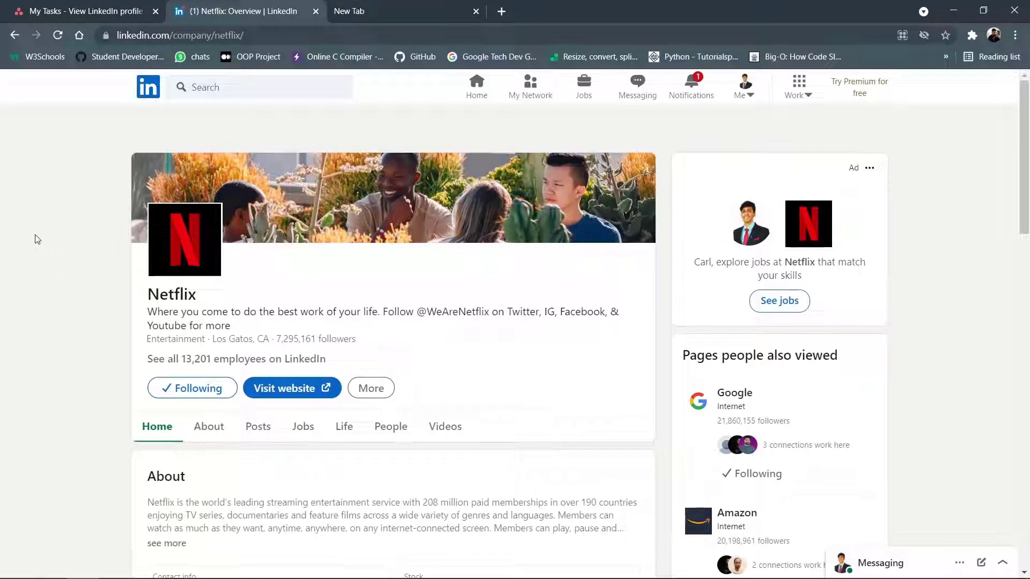
scroll(38, 233, down, 1)
scroll(38, 238, down, 1)
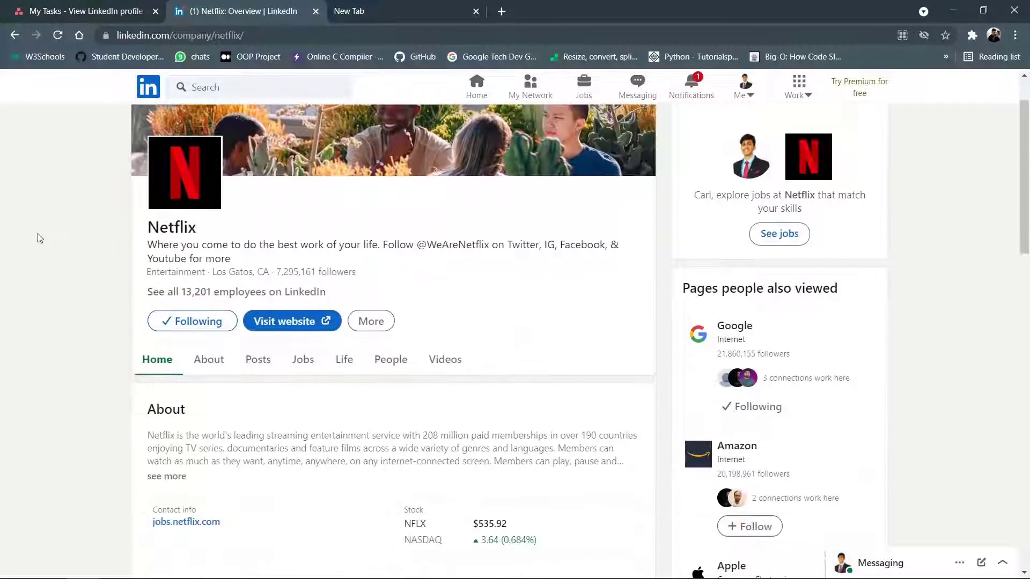
scroll(38, 238, down, 2)
scroll(37, 237, up, 4)
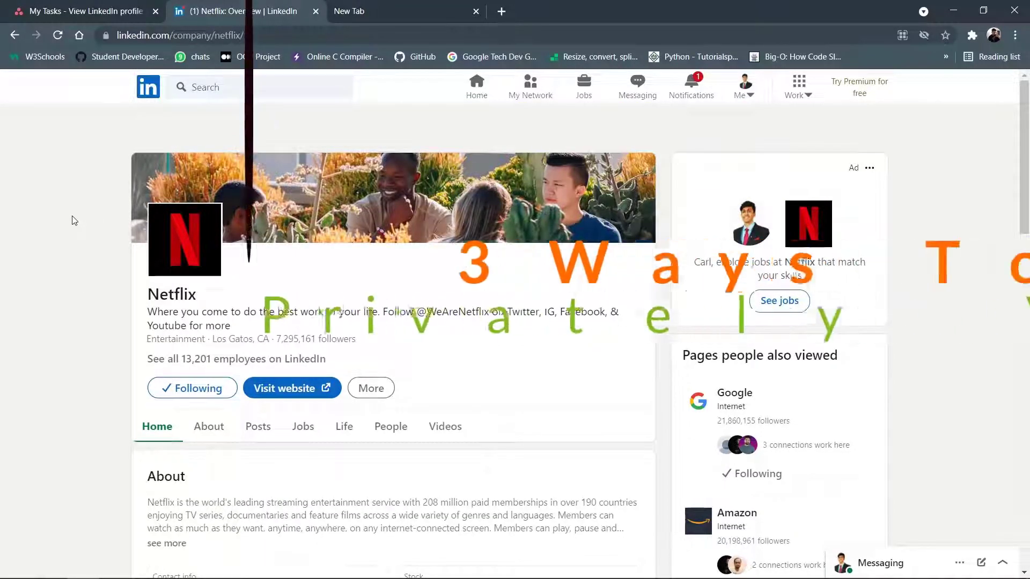
scroll(73, 212, down, 2)
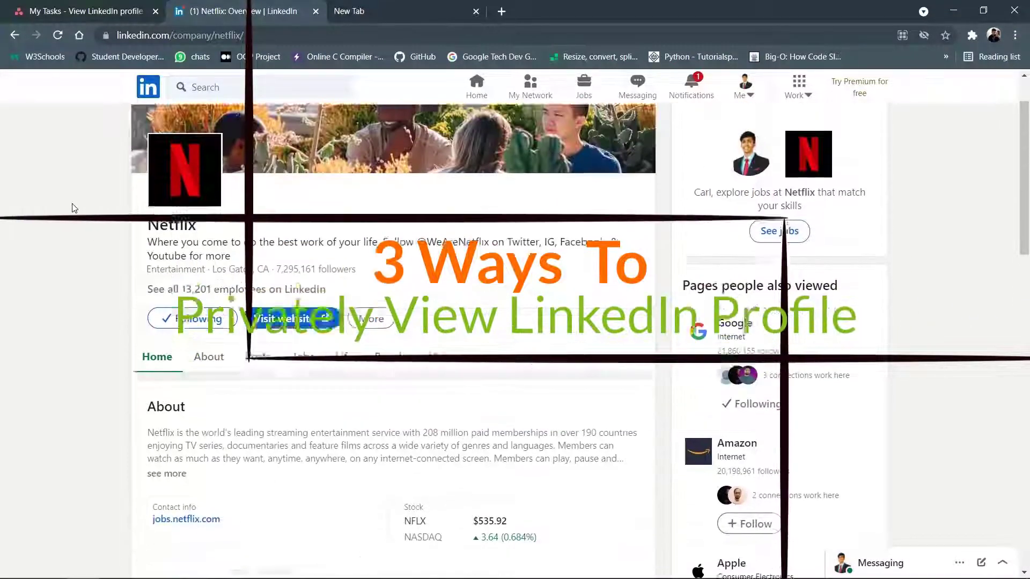
scroll(74, 209, up, 2)
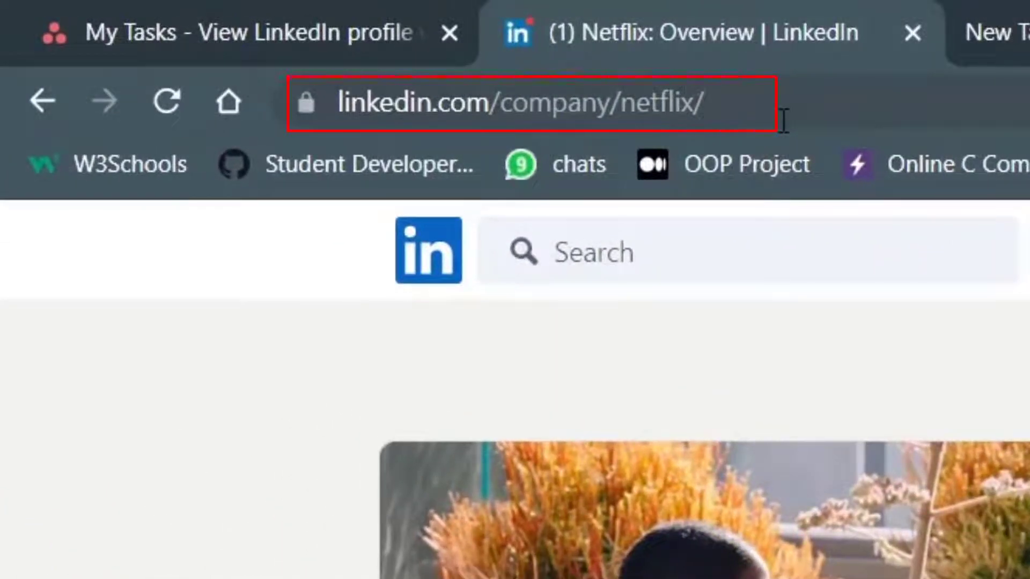
click(784, 121)
key(ctrl+c)
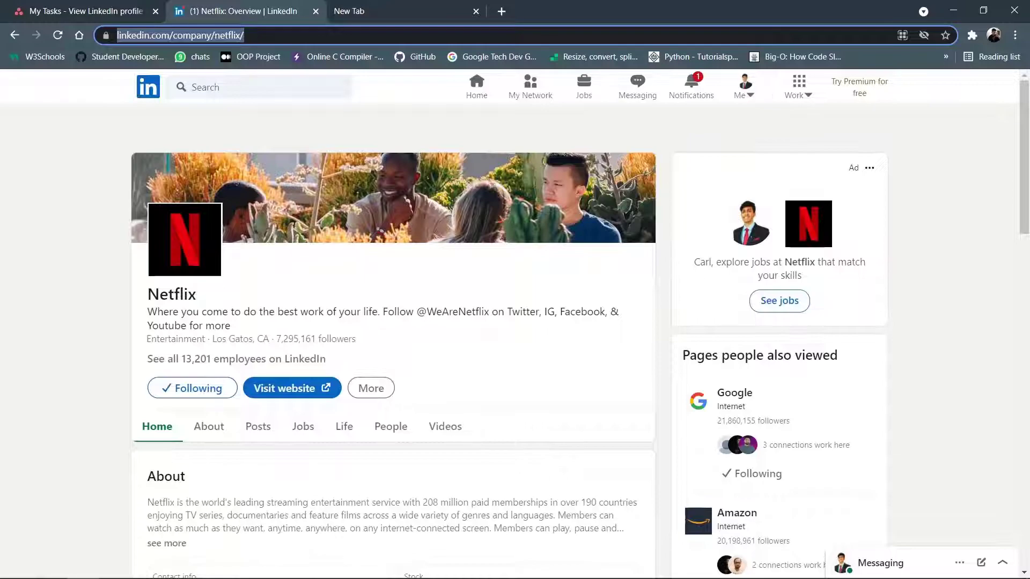
key(BackSpace)
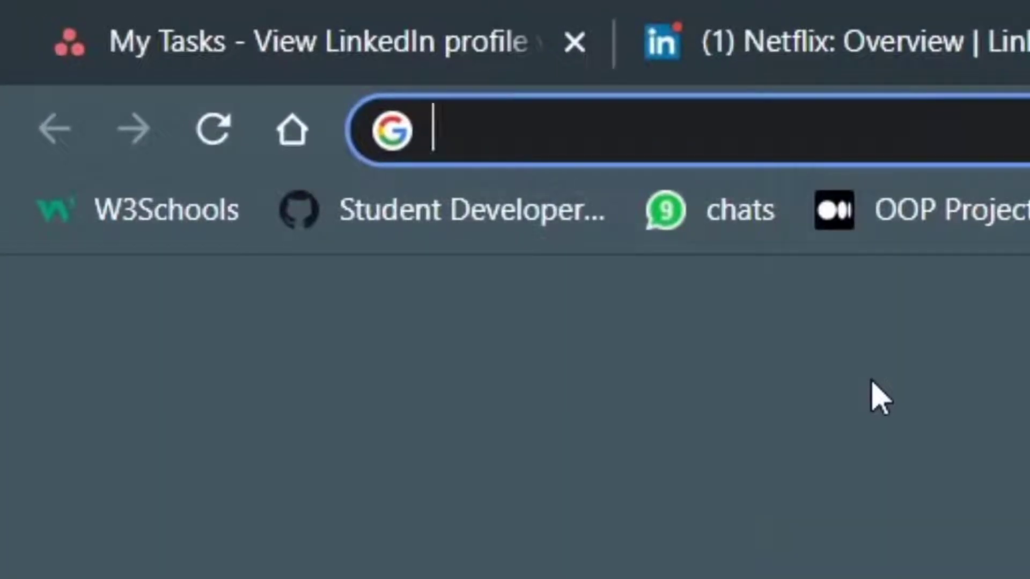
Search Google for 'mobile friendly test' using the suggestion for 'mobile freind'
text(mobi)
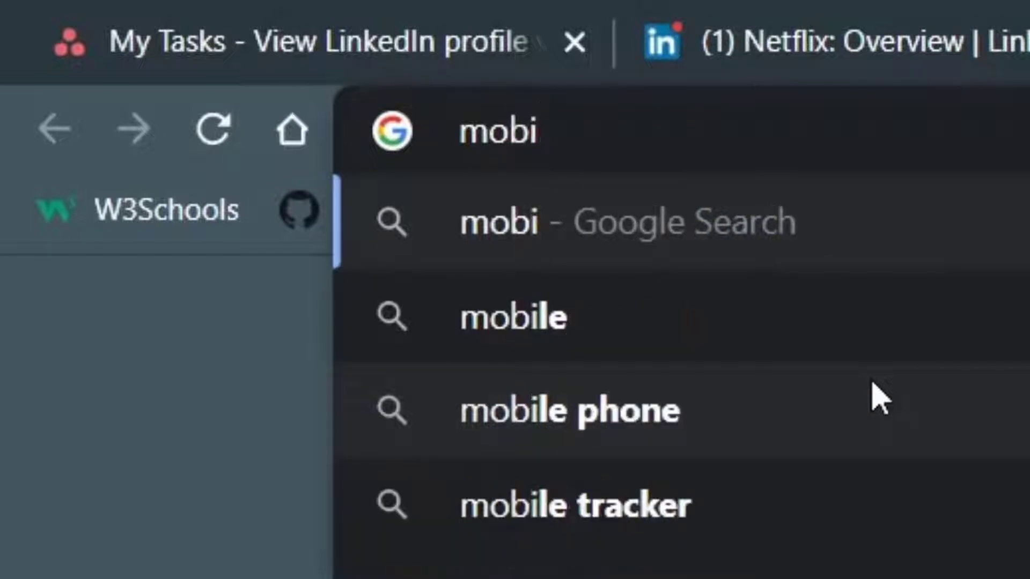
text(le)
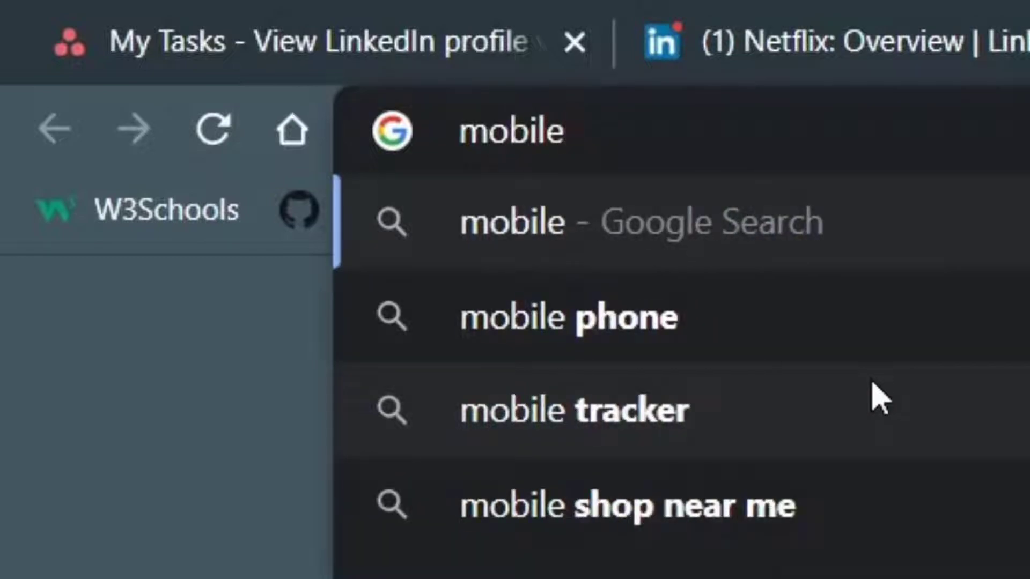
text( freind)
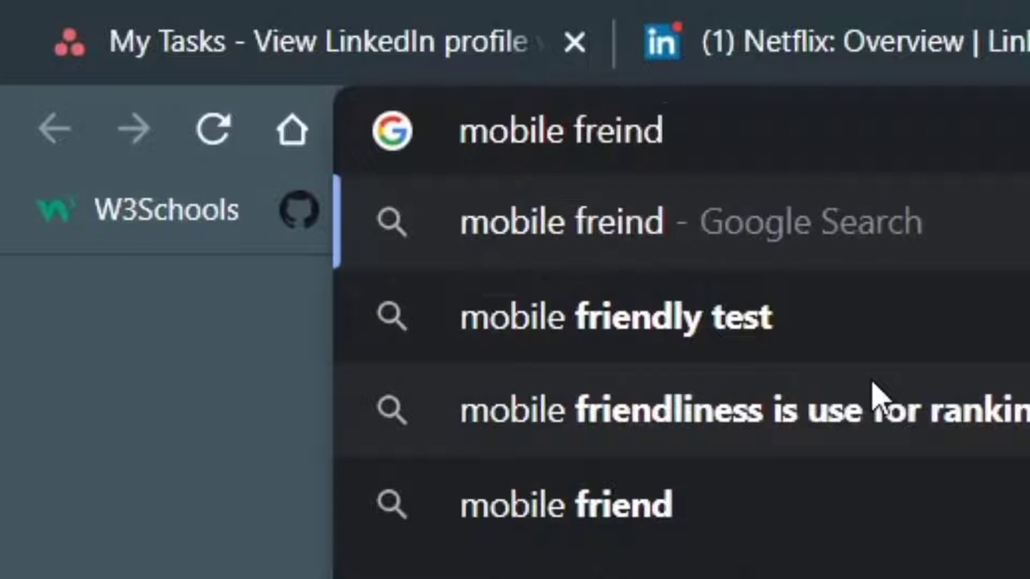
key(Down)
click(759, 316)
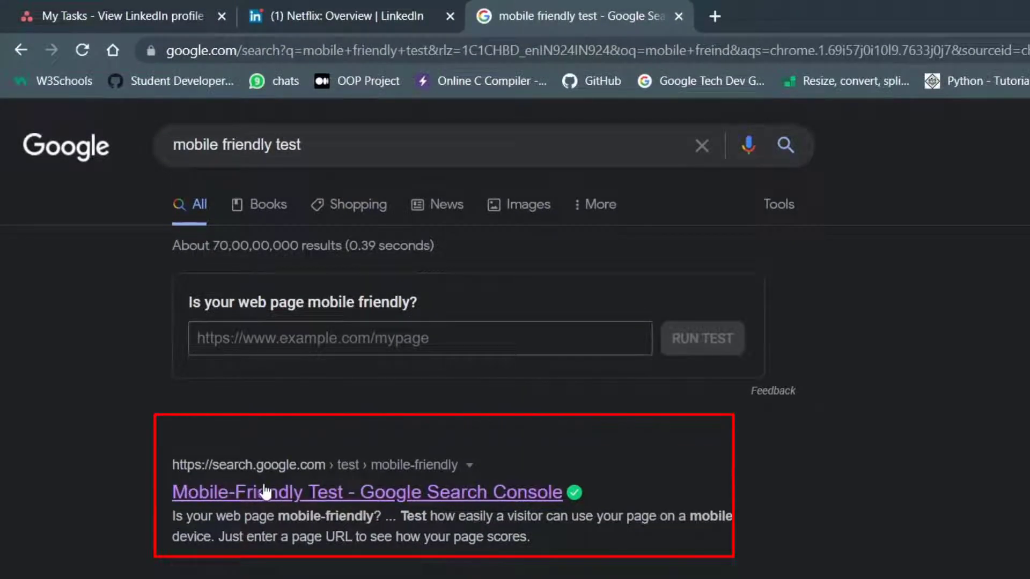
Run Google's Mobile-Friendly Test on the pasted linkedin.com/company/netflix/ URL
click(264, 493)
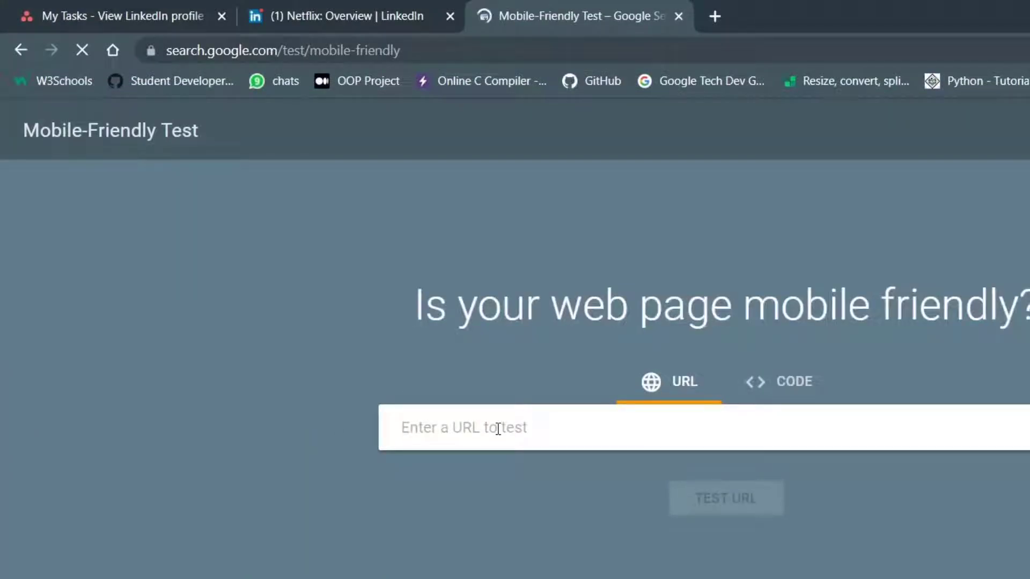
click(498, 429)
key(ctrl+v)
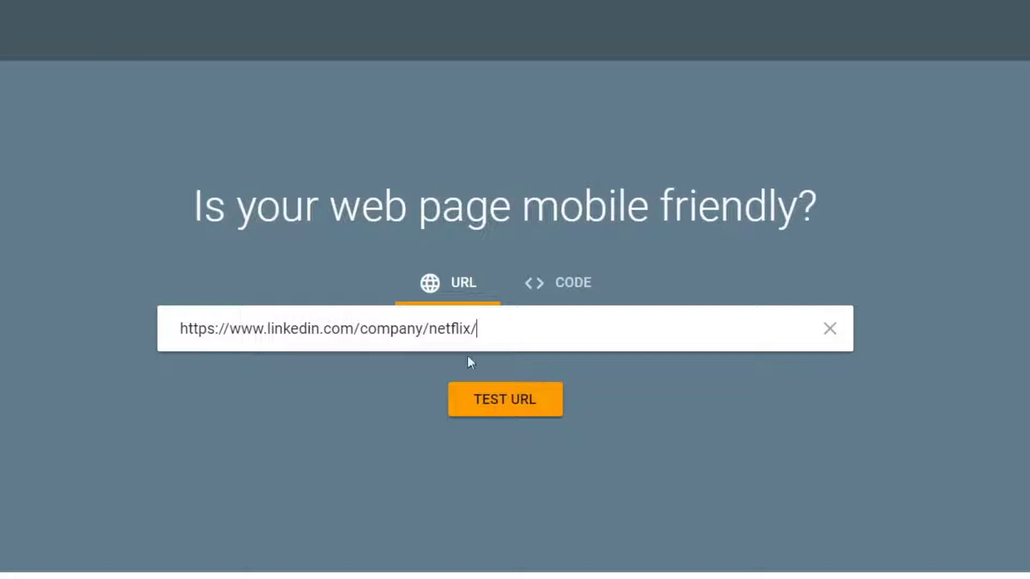
click(524, 409)
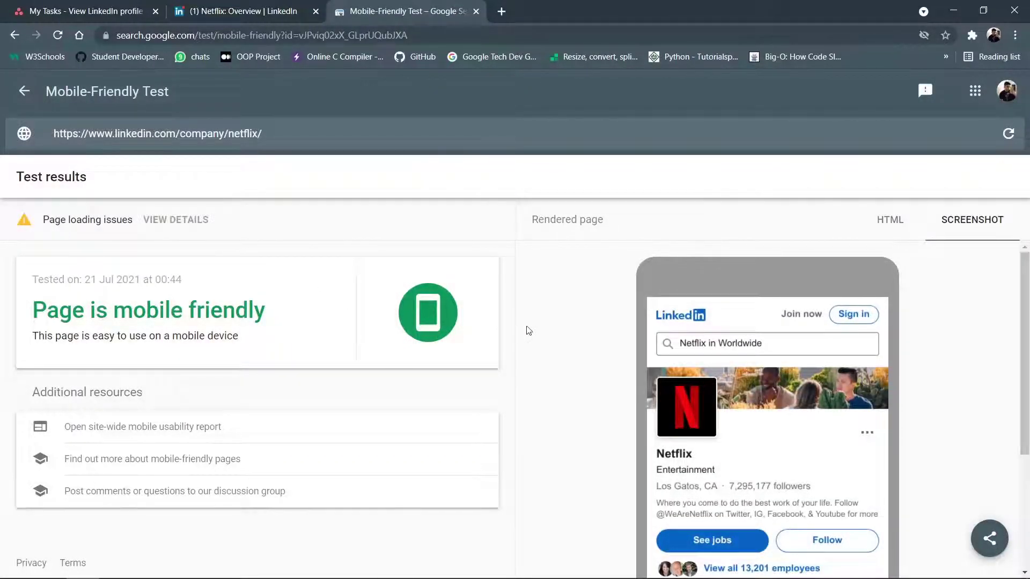
Copy the rendered Netflix page's code from the Rendered page HTML tab
drag(59, 308, 223, 311)
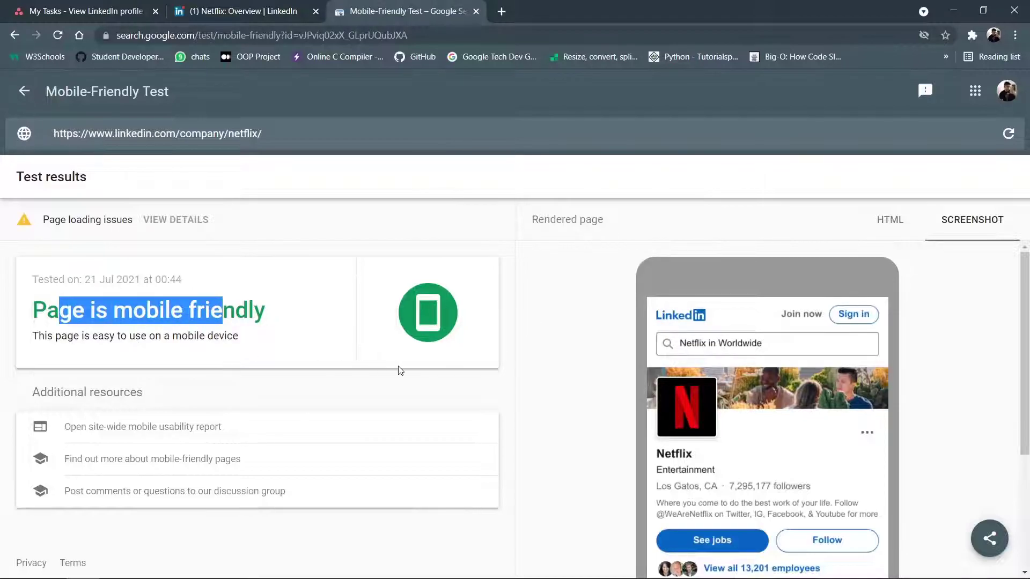
scroll(768, 377, down, 4)
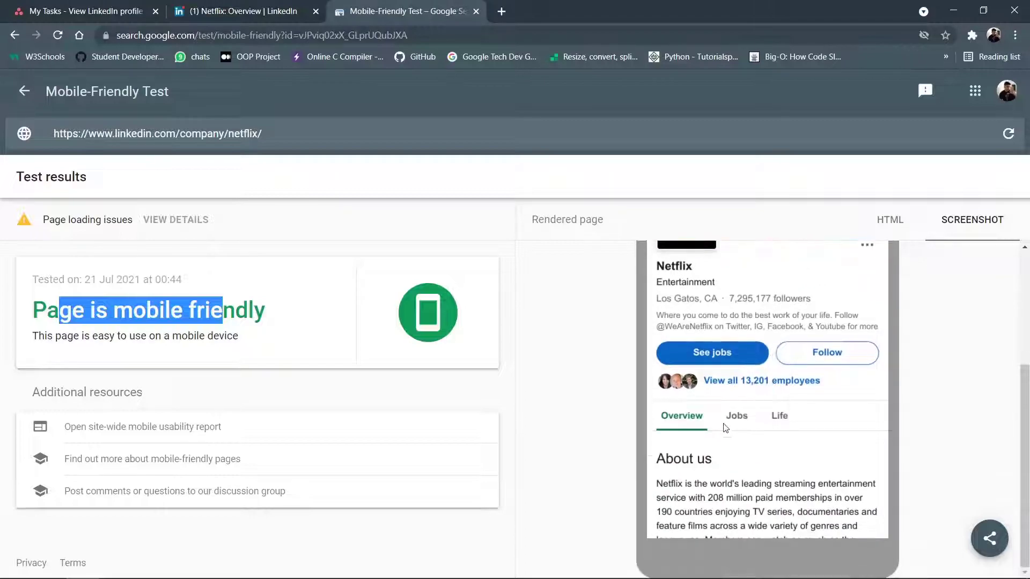
click(878, 223)
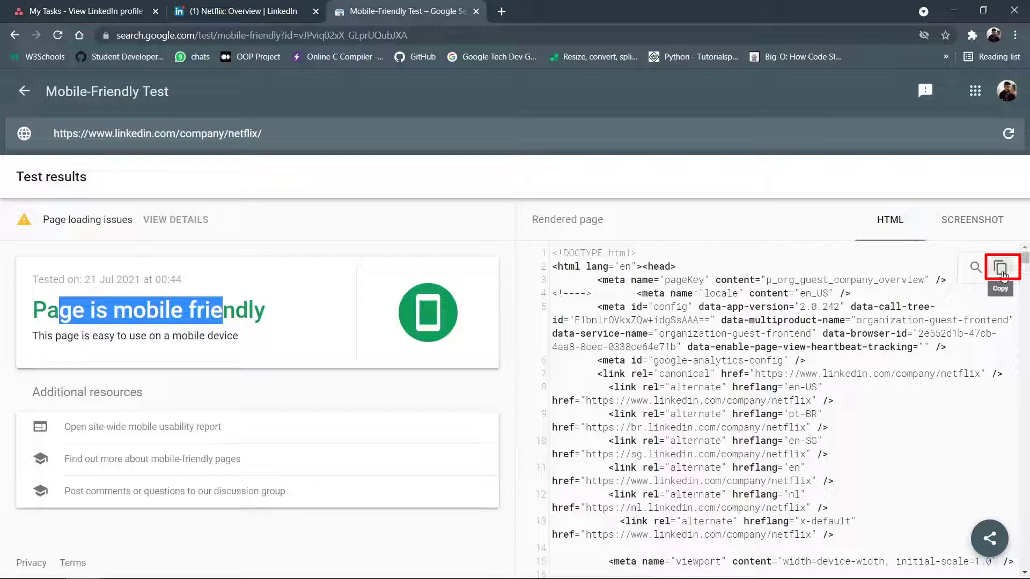
click(1001, 270)
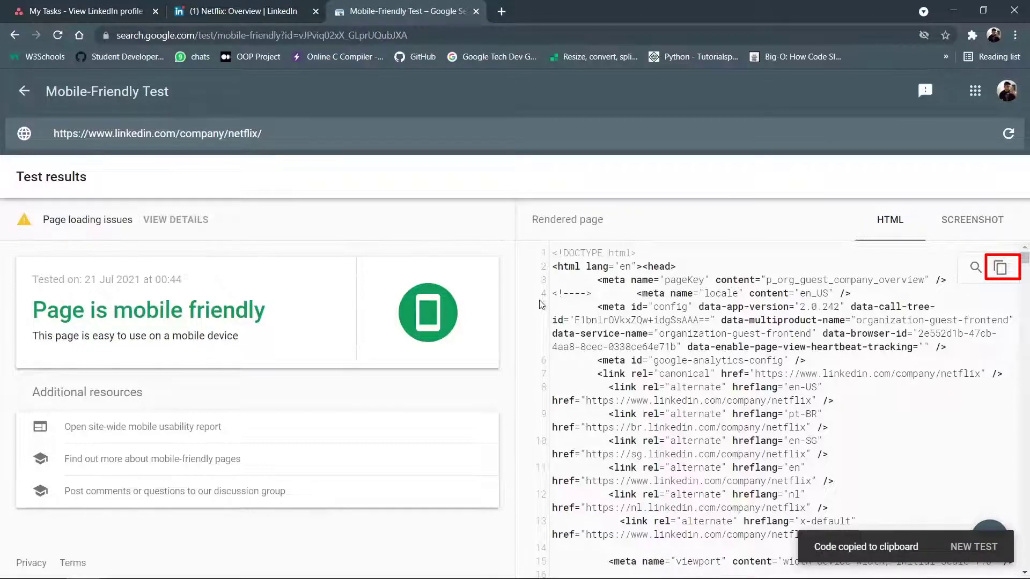
In a new tab, search Google for 'html code beautifier' from the typed 'html to code bea'
click(500, 18)
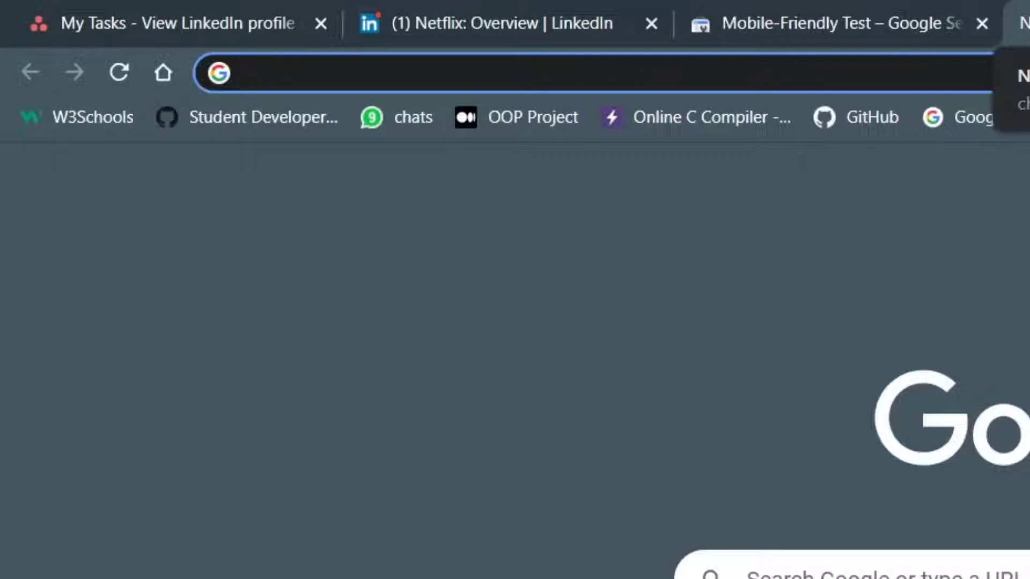
text(html t)
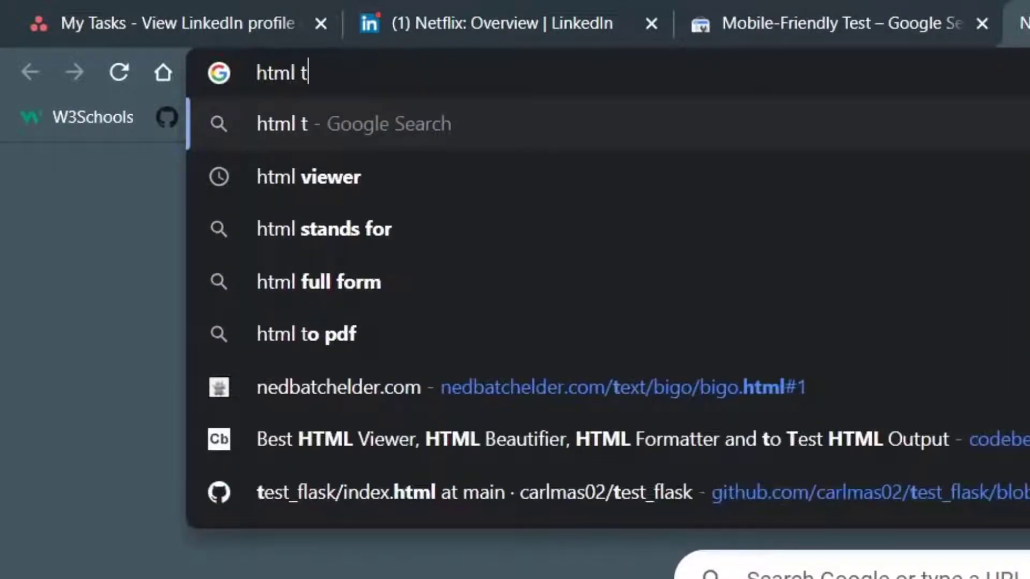
text(o code)
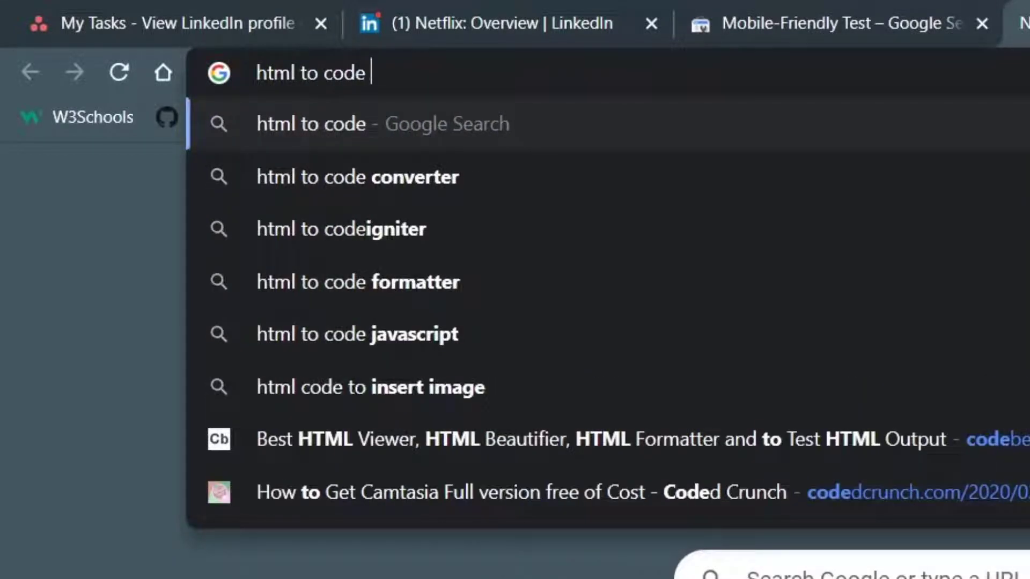
text( bea)
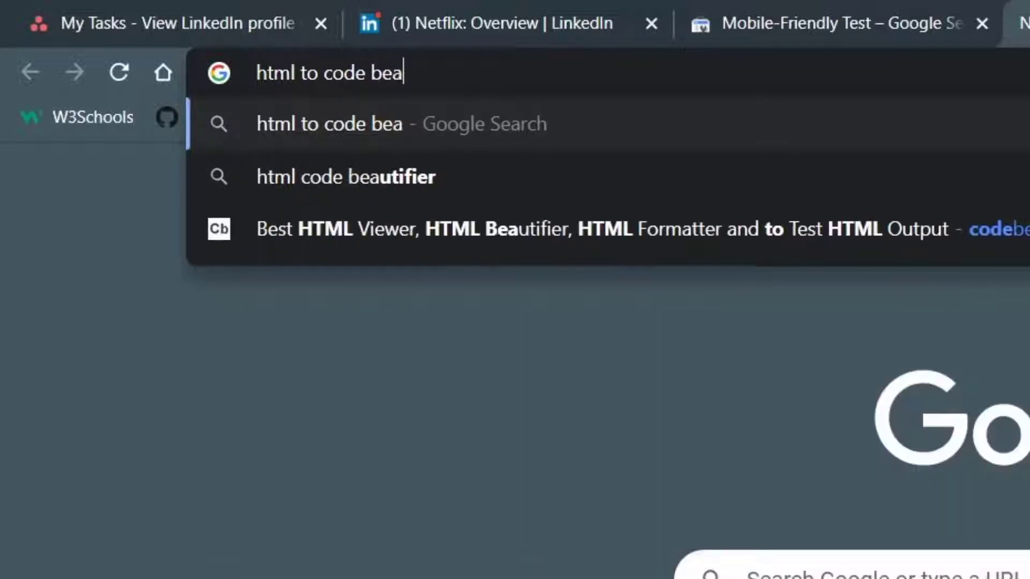
key(Down)
key(Return)
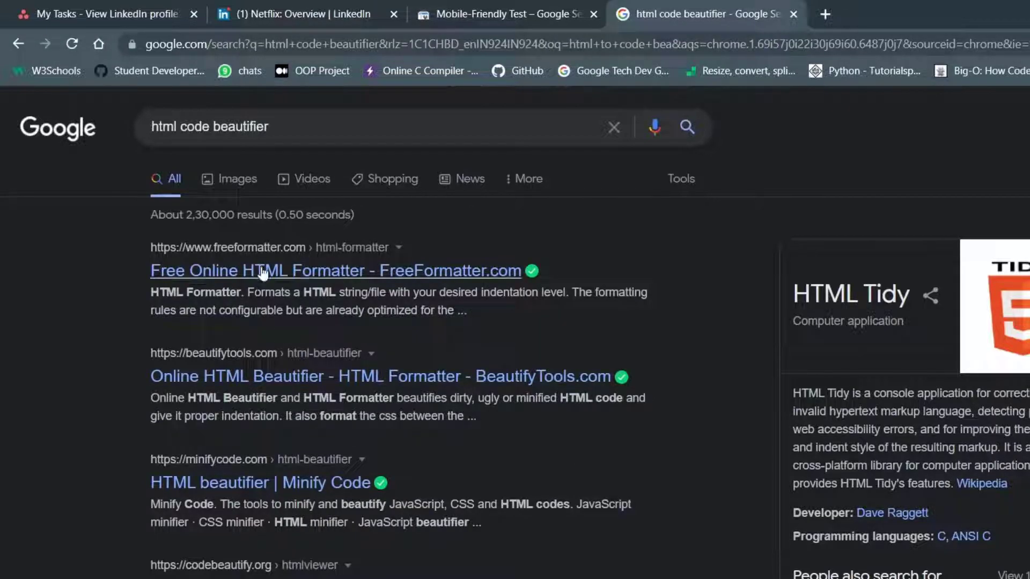
scroll(260, 278, down, 3)
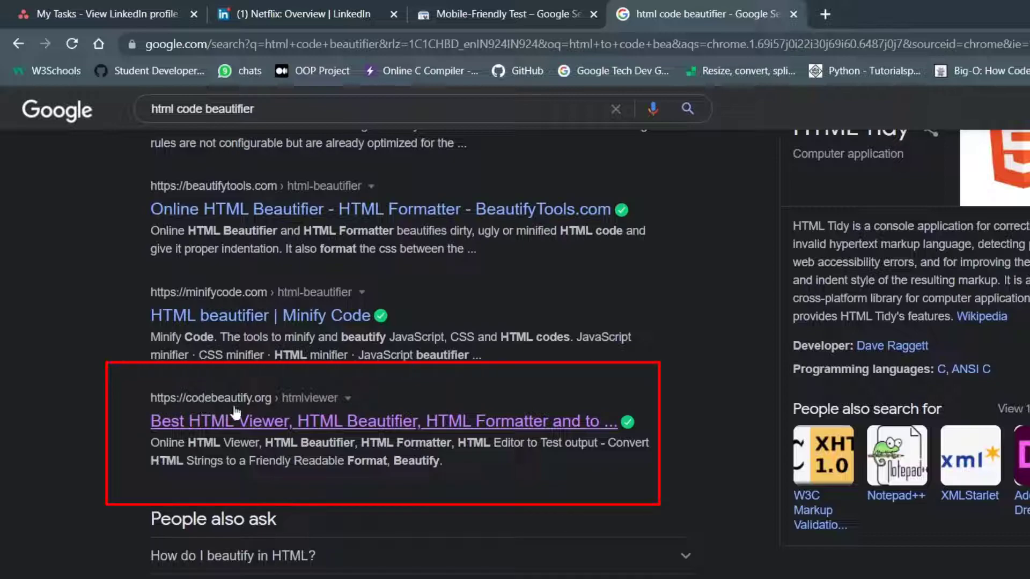
Open codebeautify.org's HTML Viewer and paste the copied Netflix HTML (149.66 KB) into the editor
click(250, 425)
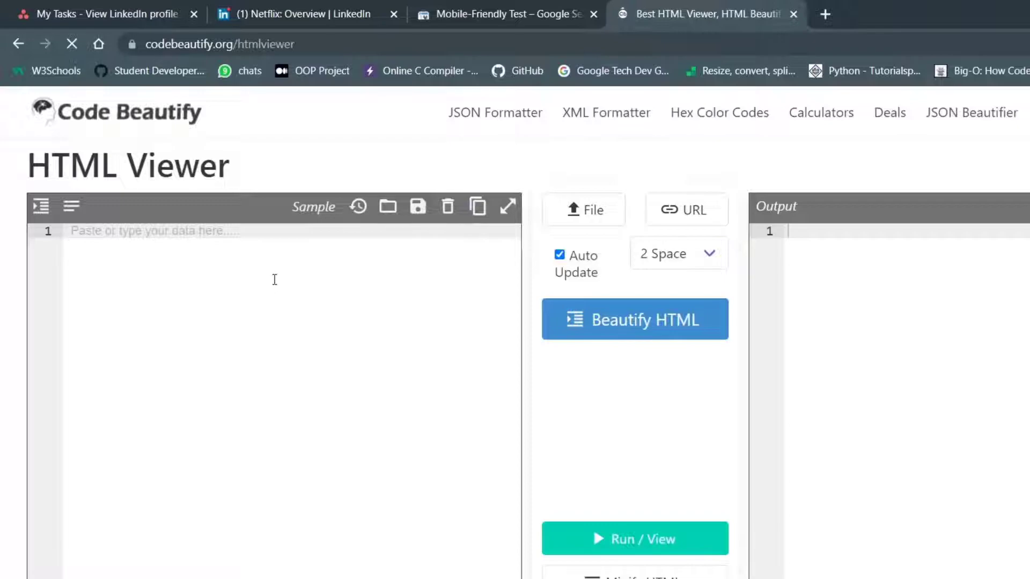
right_click(257, 238)
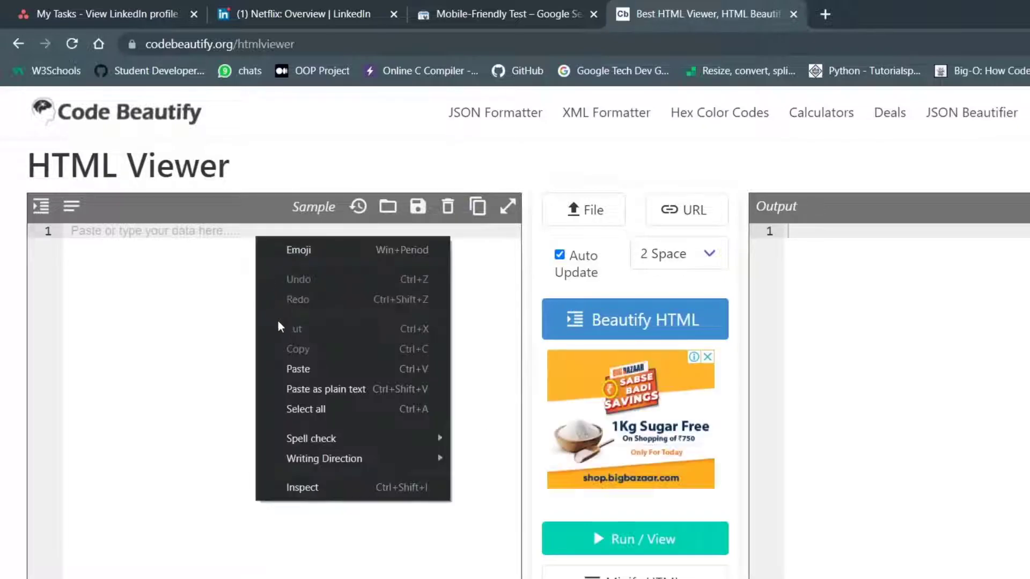
click(302, 369)
scroll(262, 323, up, 3)
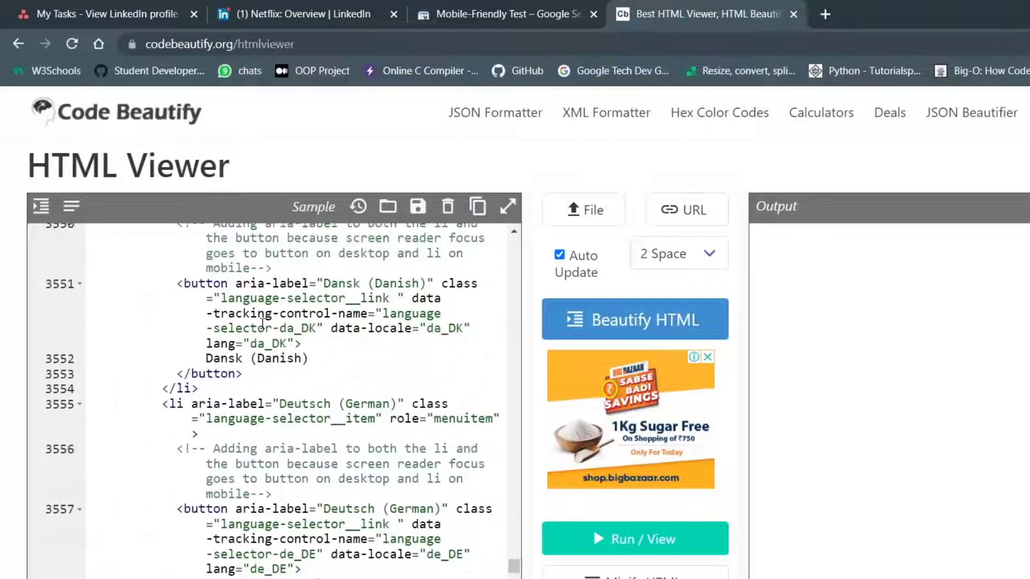
scroll(262, 324, up, 10)
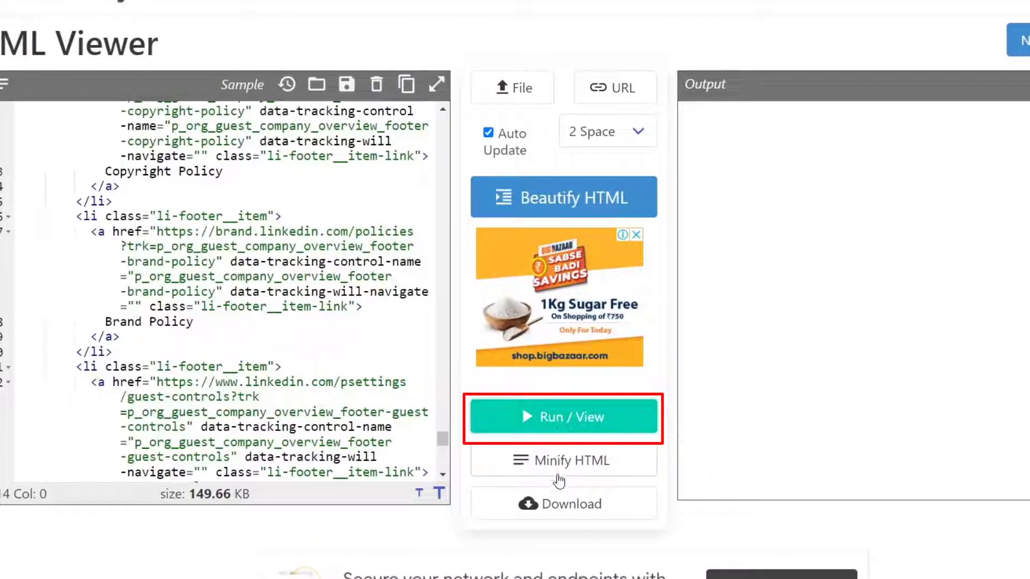
Render the HTML with Run / View and scroll through the Netflix page in Output
click(560, 421)
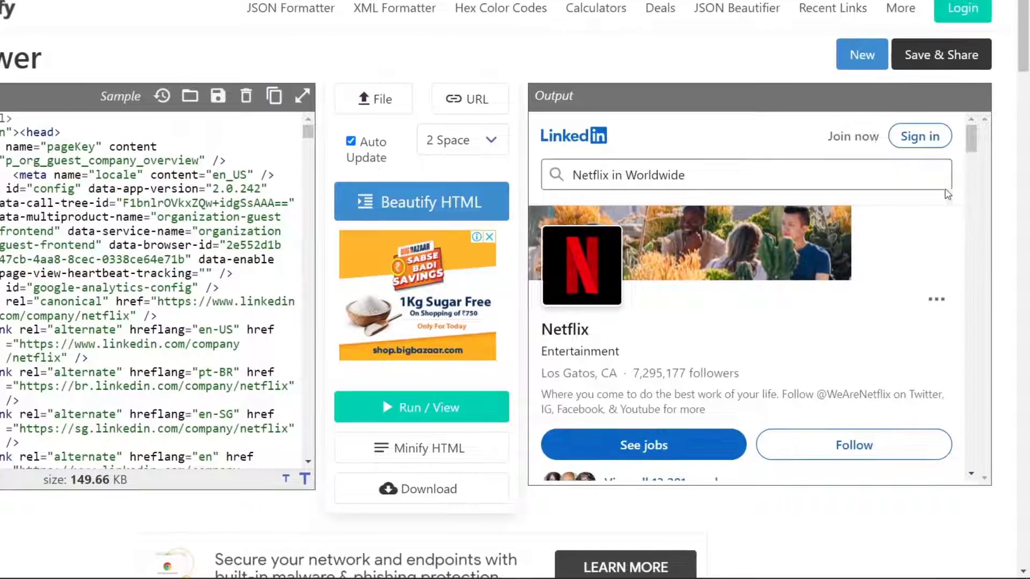
scroll(867, 226, down, 2)
scroll(835, 231, up, 2)
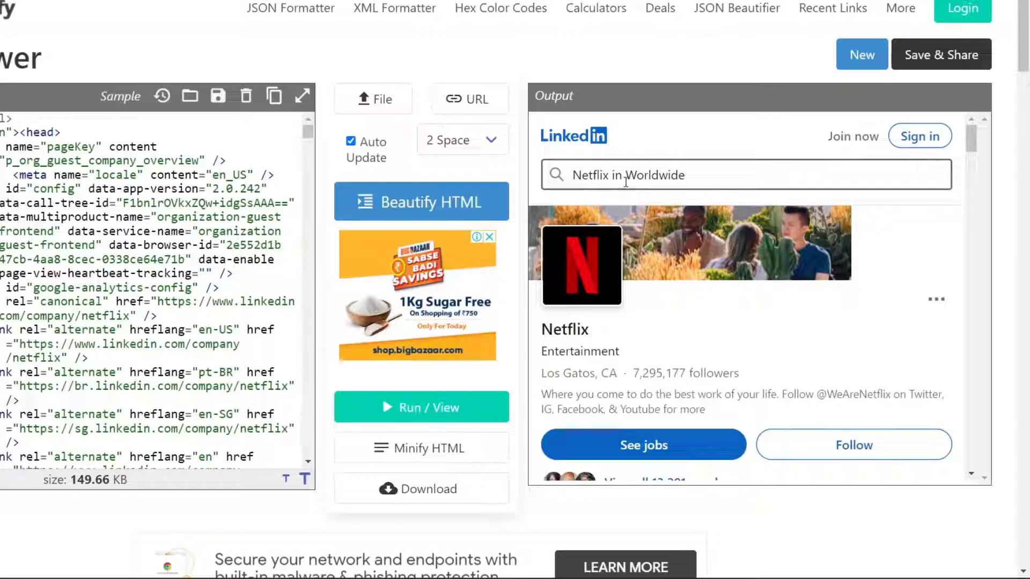
scroll(625, 182, down, 10)
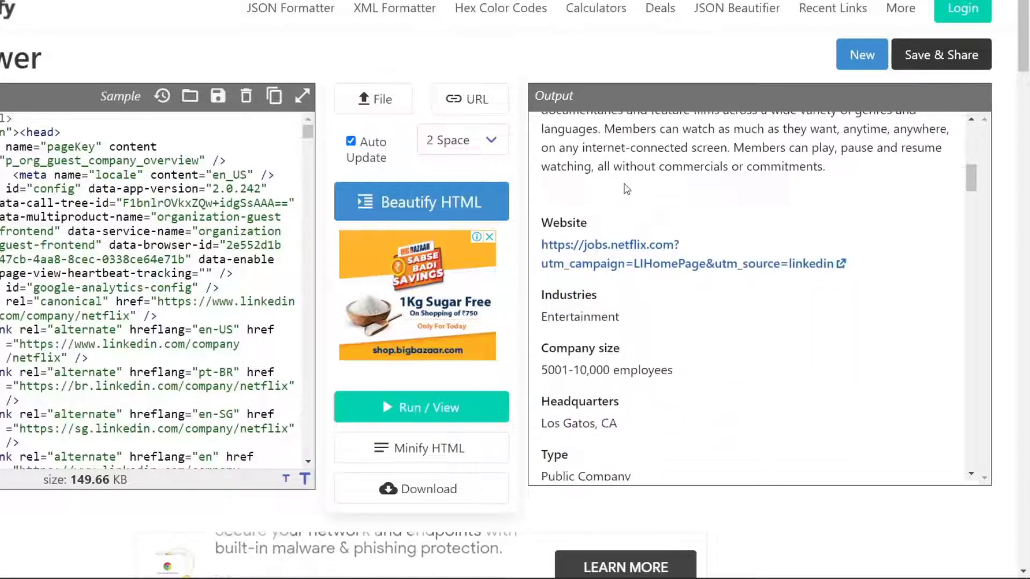
scroll(616, 166, up, 6)
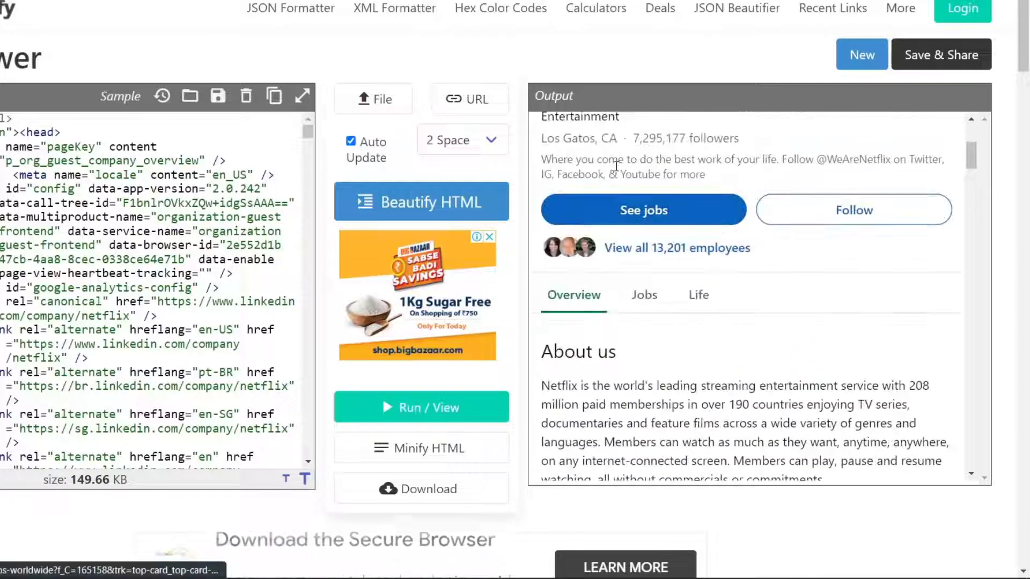
scroll(616, 165, down, 3)
drag(617, 196, 552, 196)
scroll(620, 309, down, 5)
scroll(619, 309, up, 1)
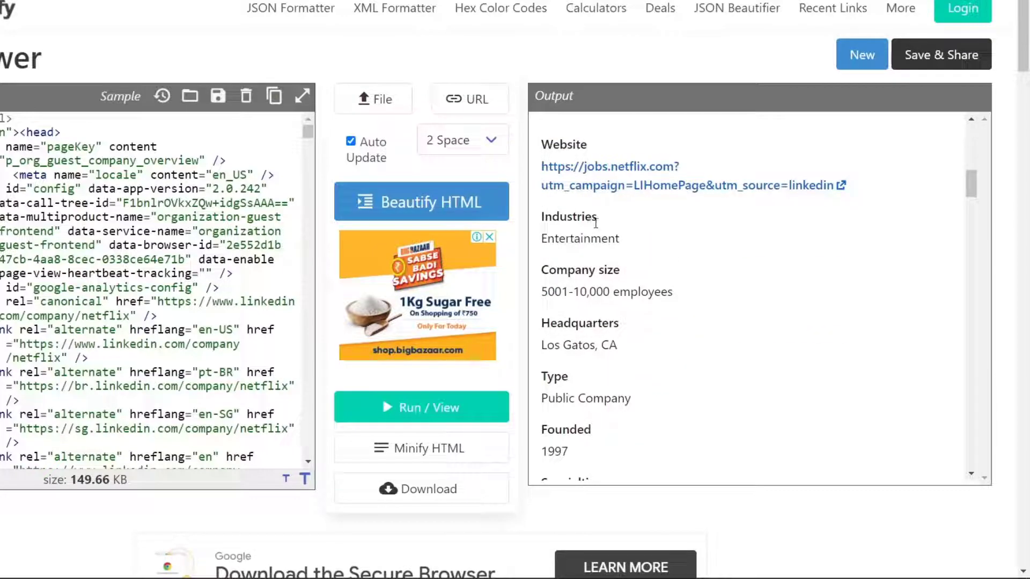
scroll(622, 236, up, 5)
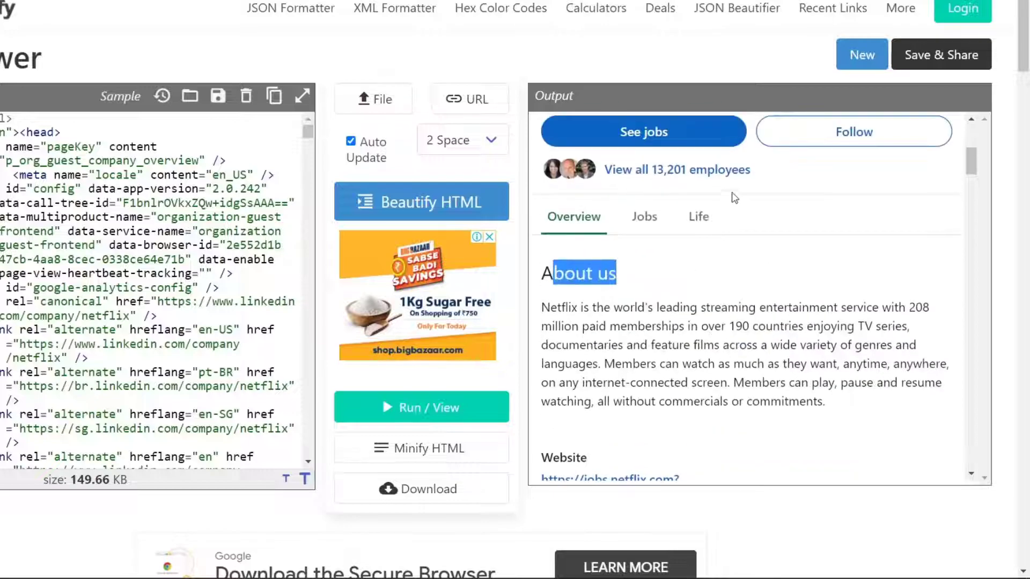
scroll(698, 232, up, 5)
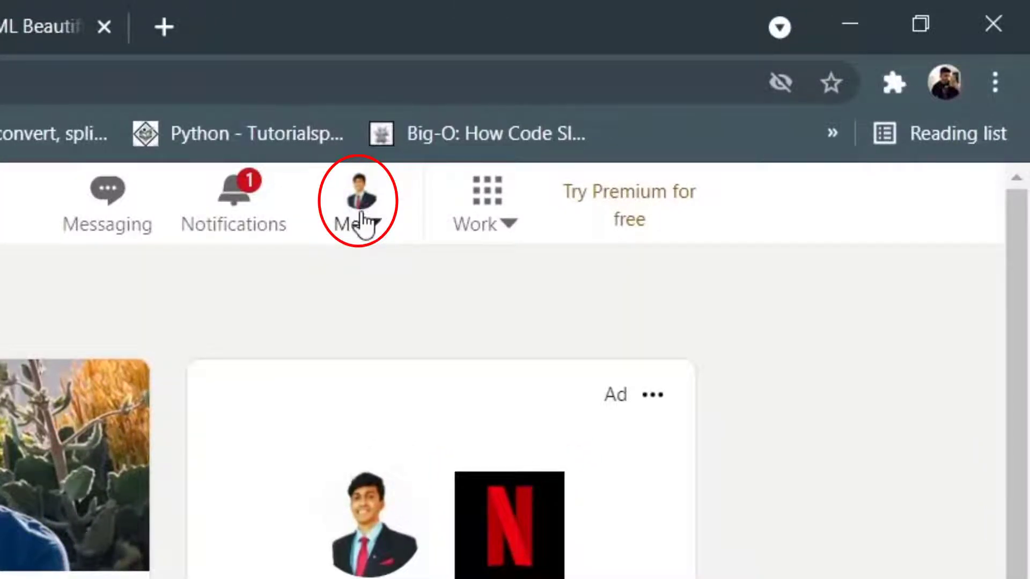
Go to Me > Settings & Privacy > Visibility of your profile & network
click(366, 209)
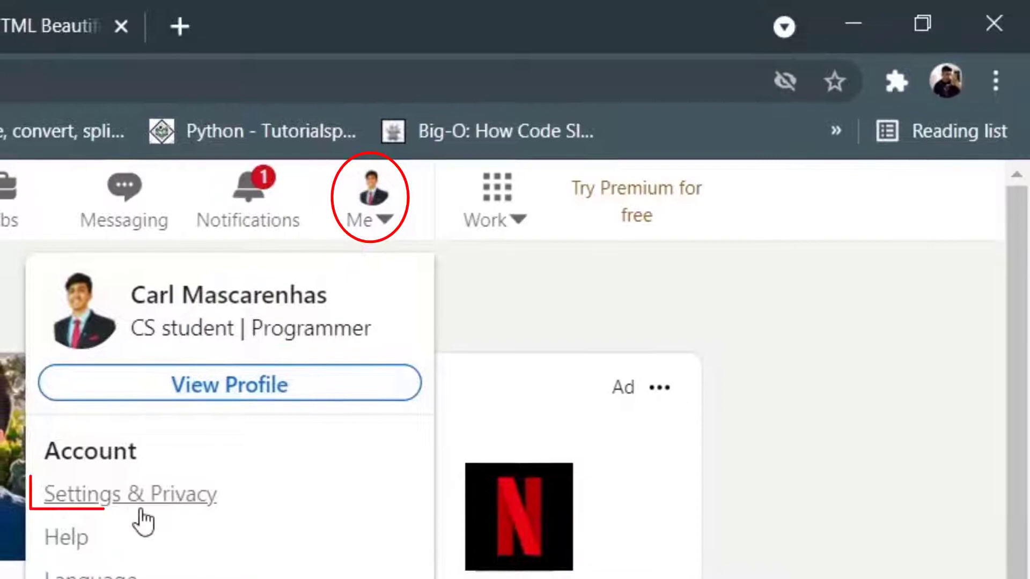
click(157, 496)
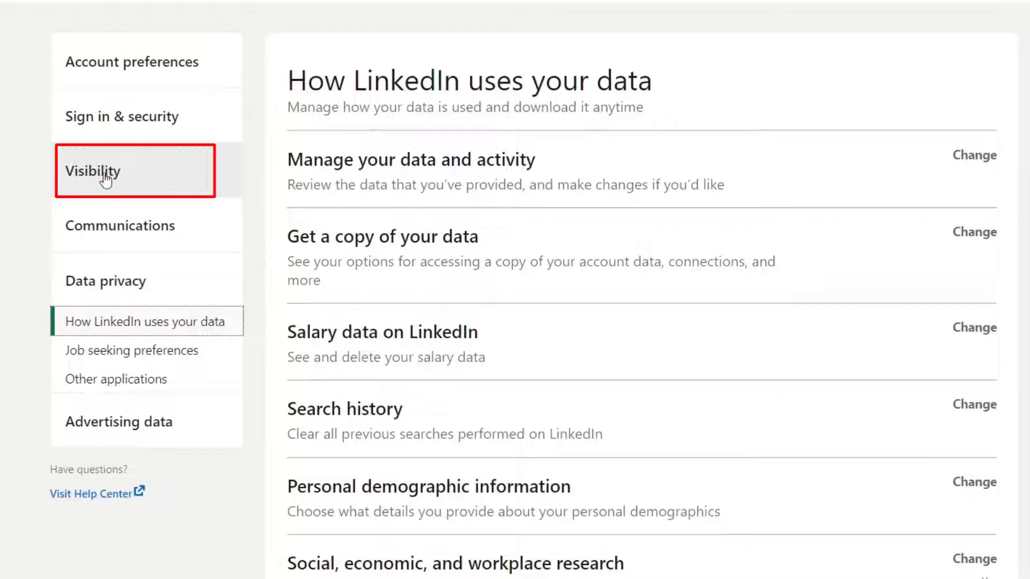
click(110, 172)
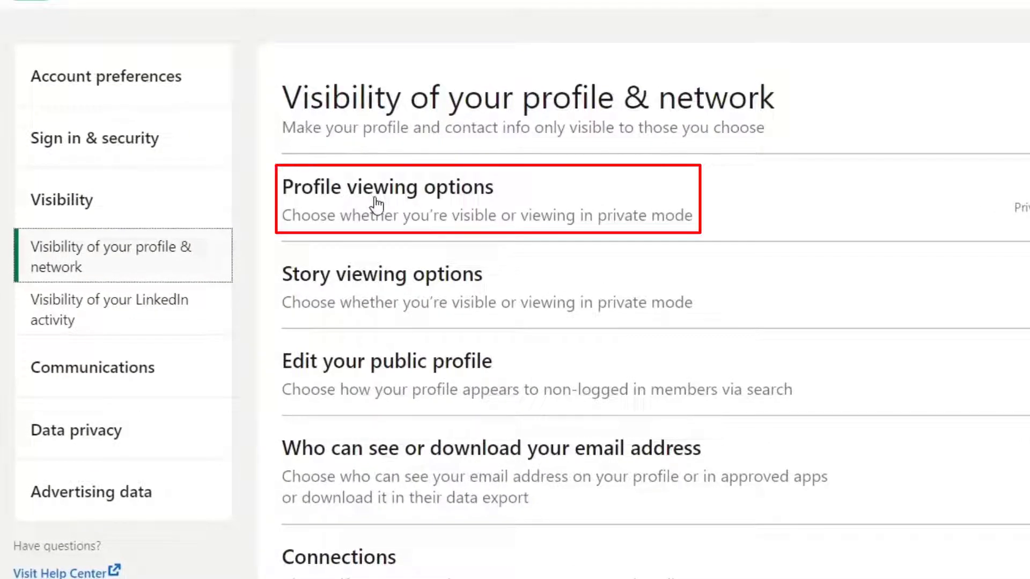
Set Profile viewing options to Private mode, shown as Anonymous LinkedIn Member
click(376, 204)
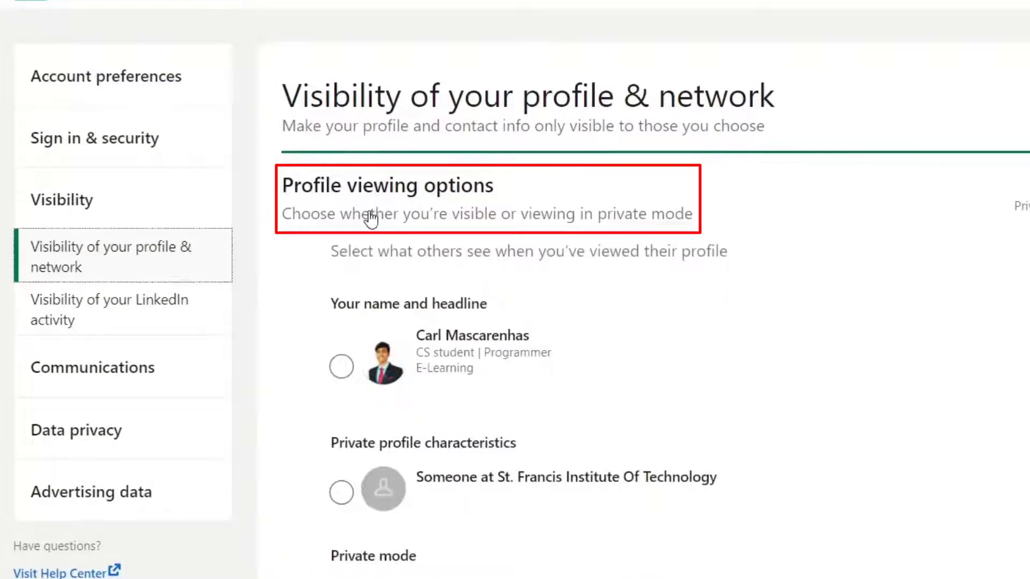
scroll(313, 309, down, 2)
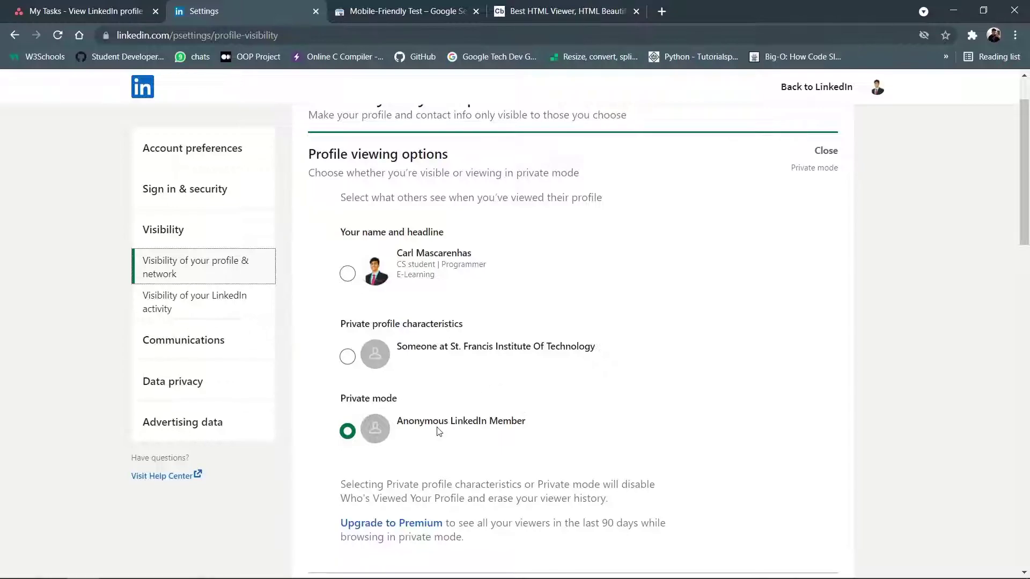
click(348, 433)
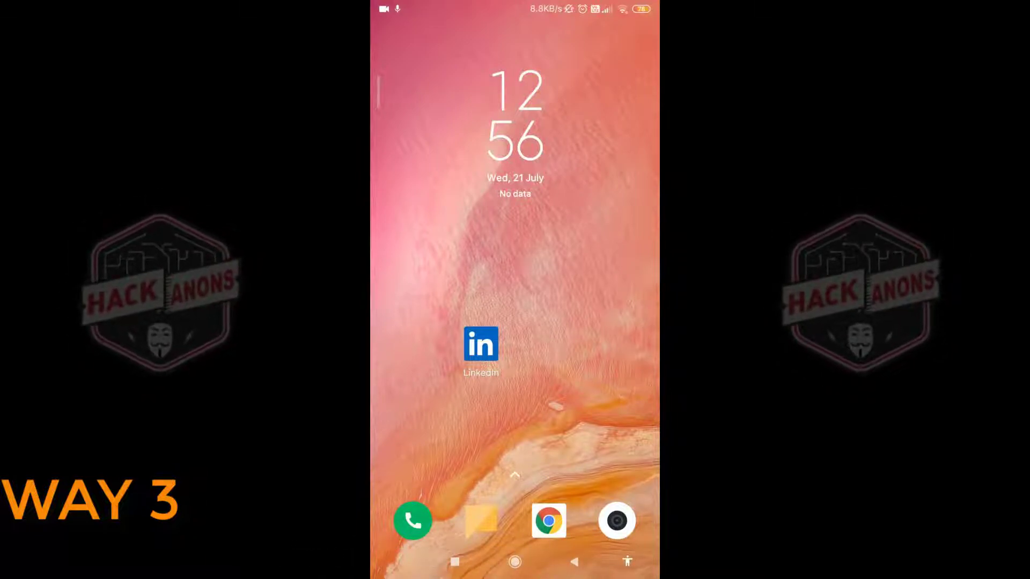
Launch the LinkedIn app on the Android phone and scroll its Home feed
click(481, 344)
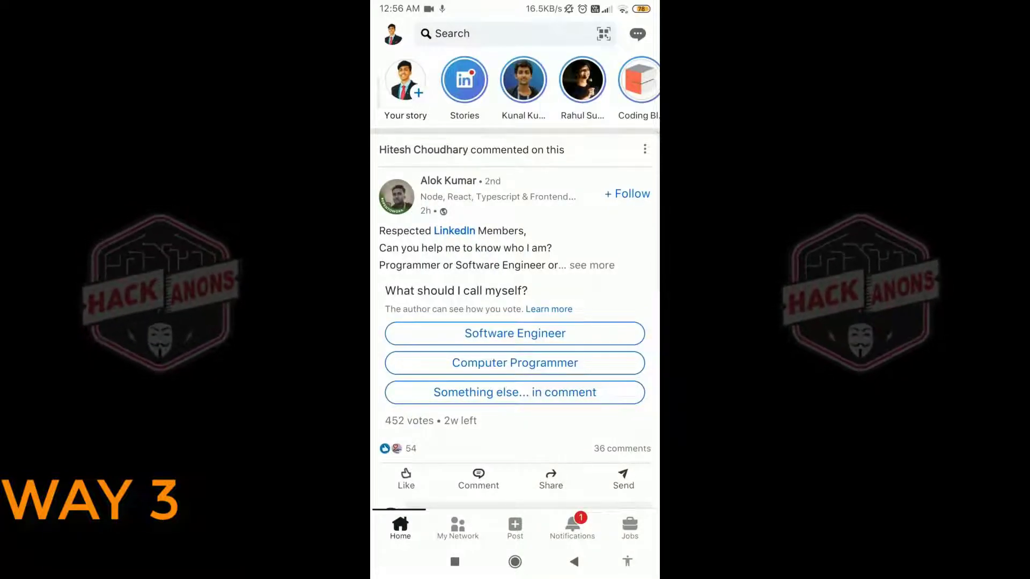
scroll(515, 290, down, 10)
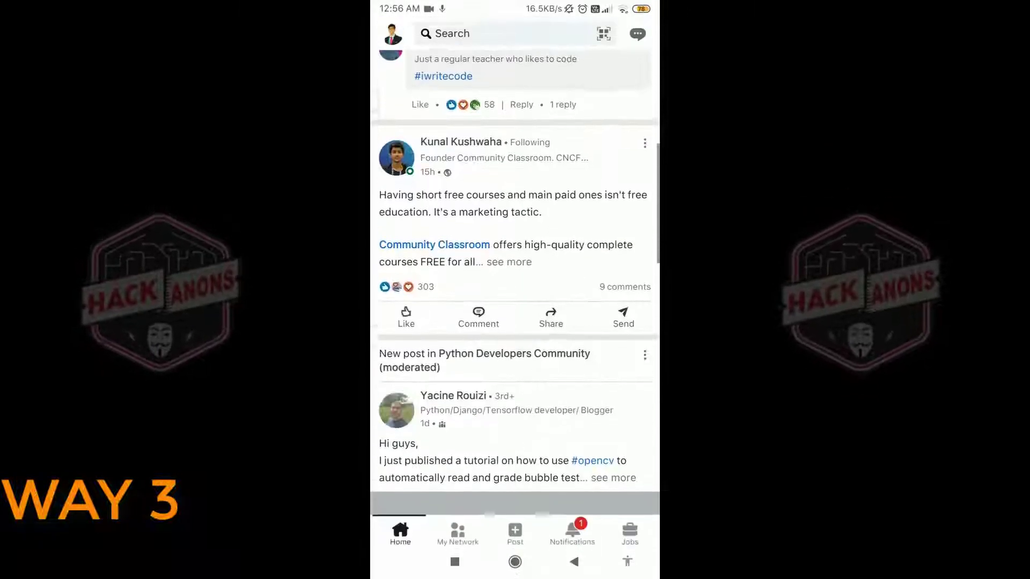
scroll(515, 290, up, 10)
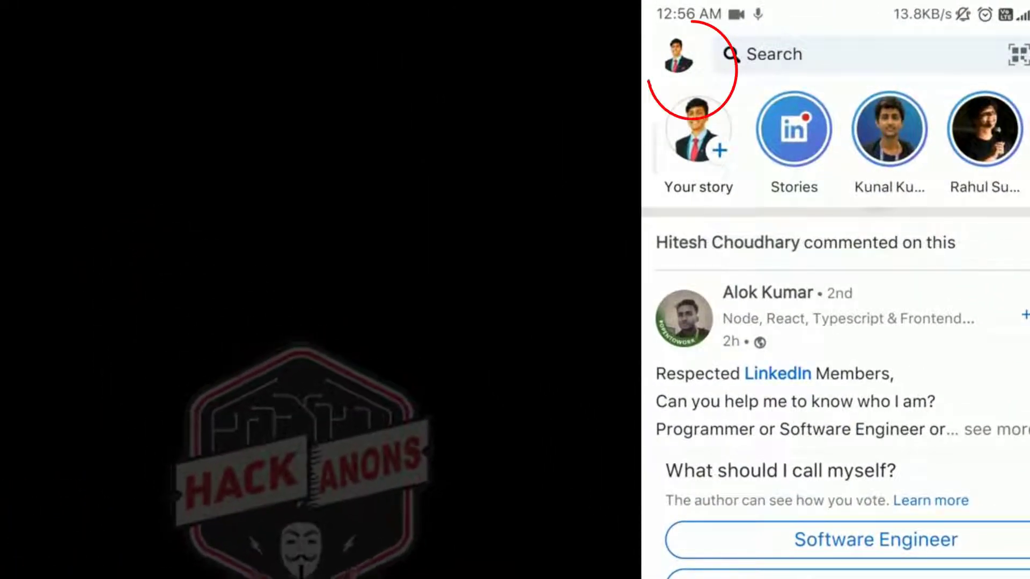
Go from the avatar's side panel to your own profile, showing headline and 93 connections
click(678, 56)
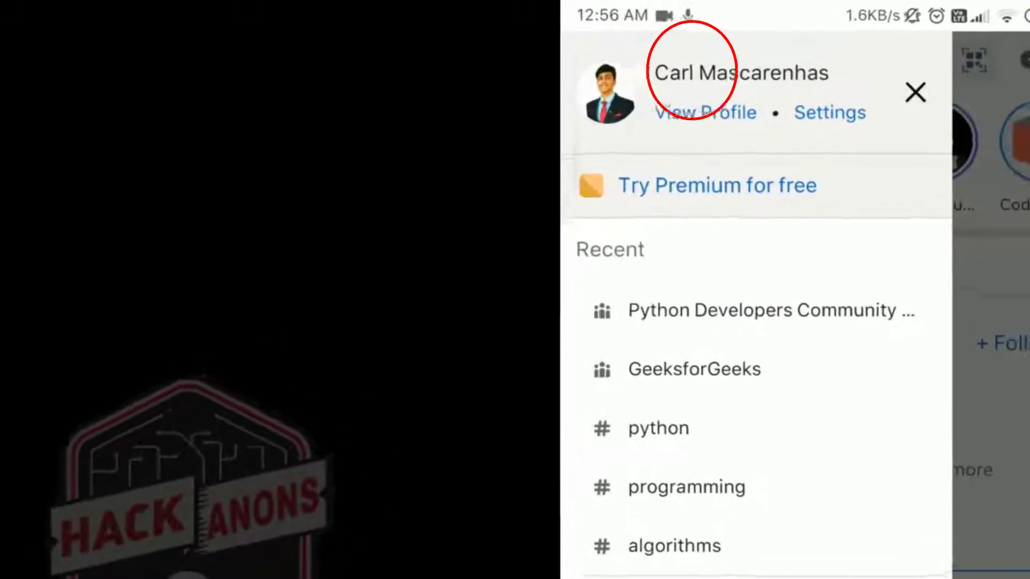
click(706, 113)
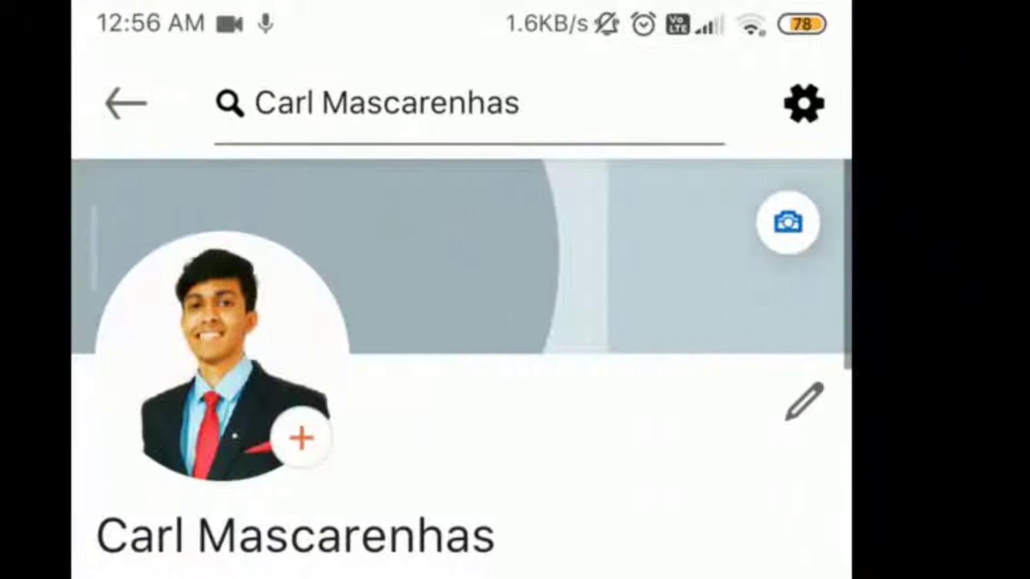
scroll(461, 349, down, 5)
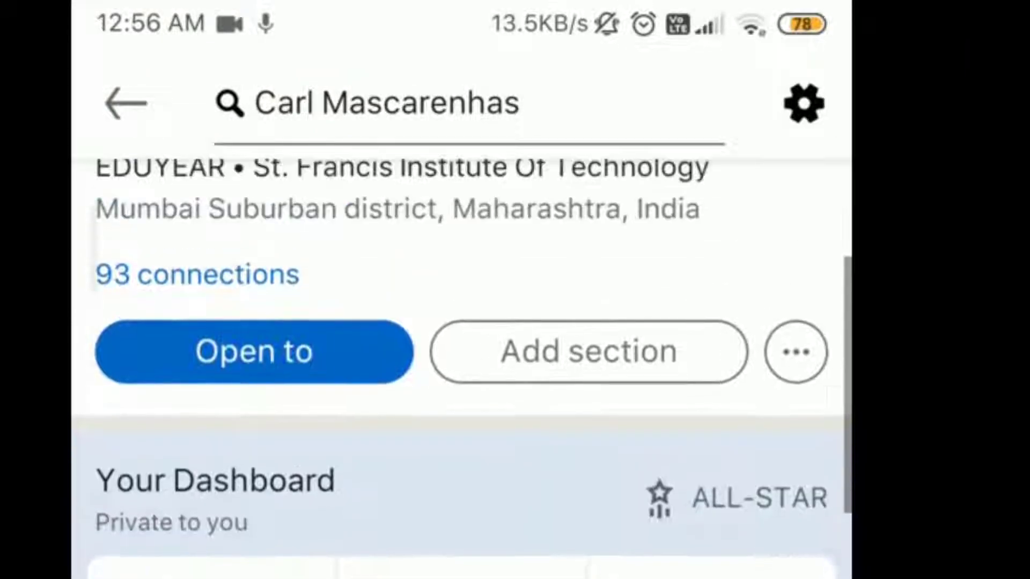
scroll(461, 349, up, 5)
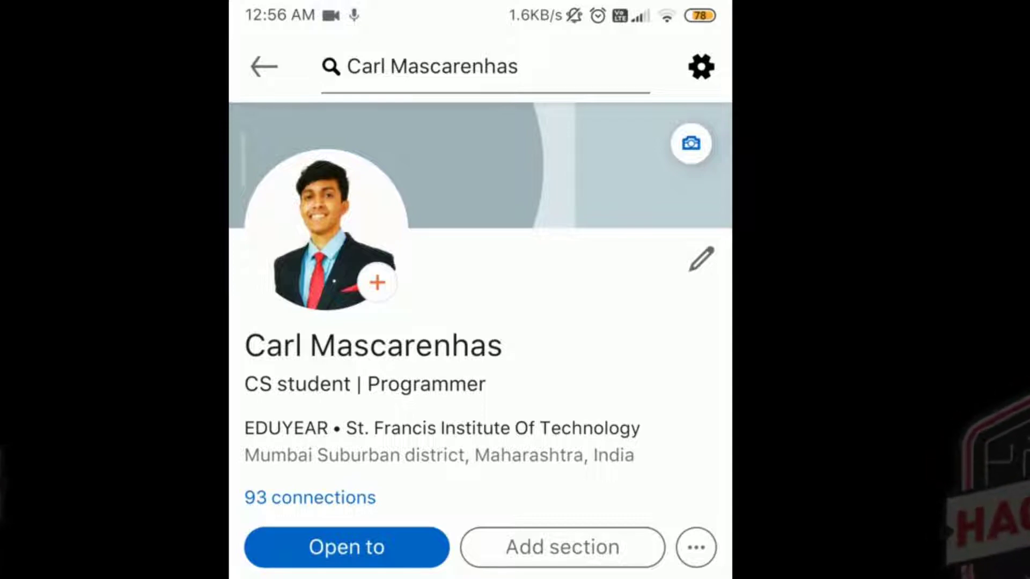
In the app's settings, open Profile viewing options to confirm Private mode is checked
click(701, 67)
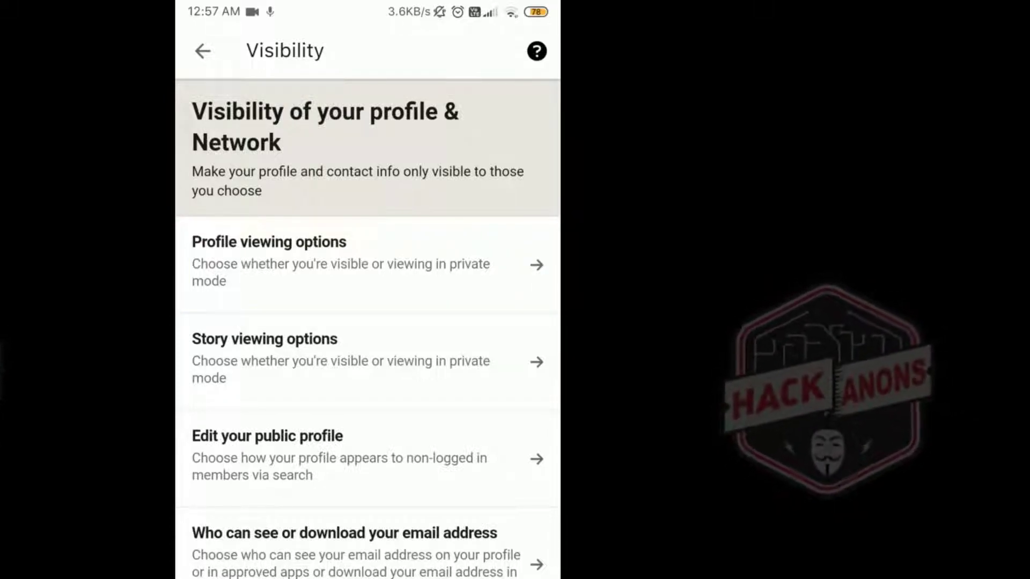
click(340, 262)
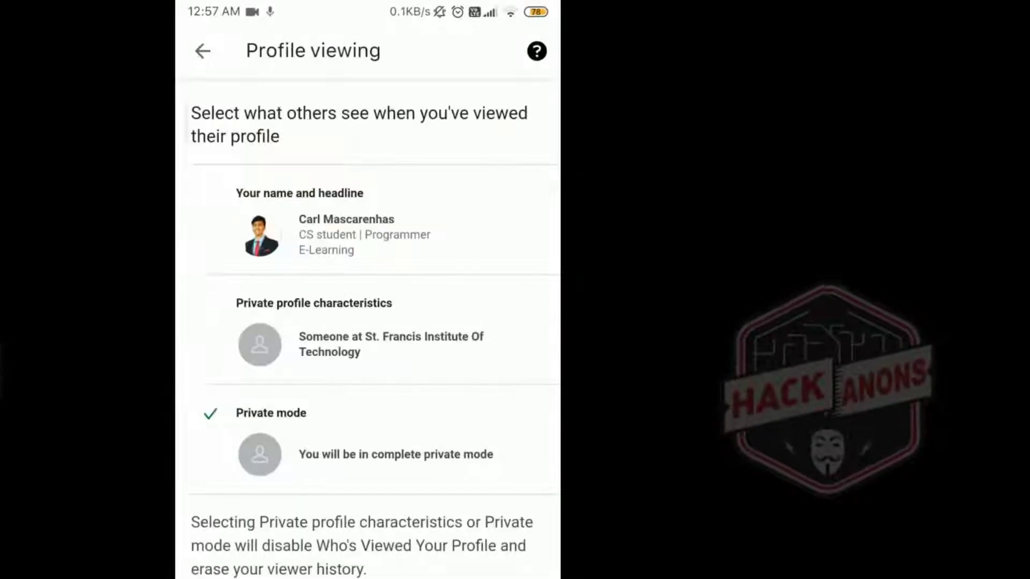